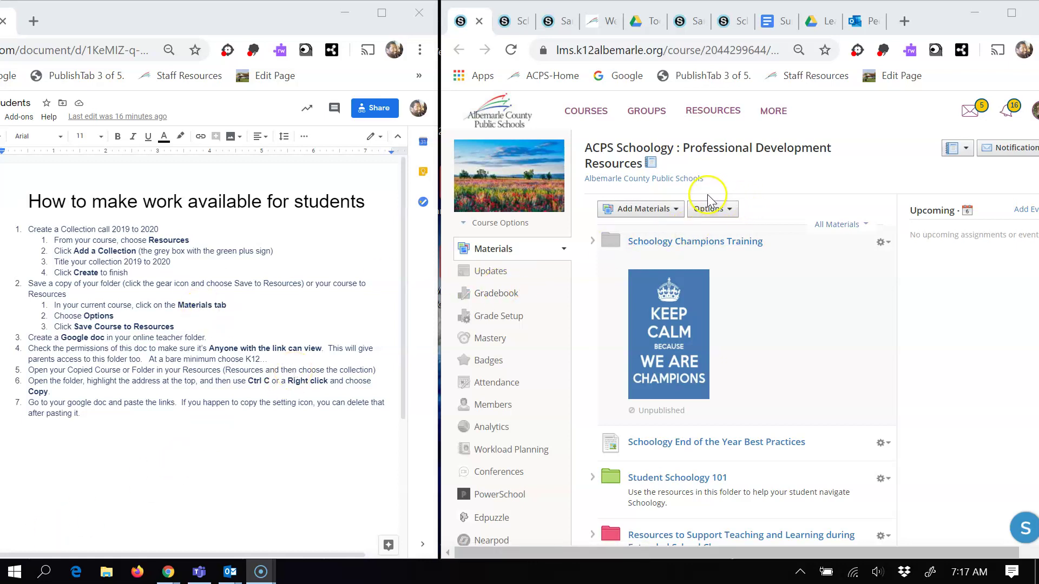
Step: Bring up Schoology's Resources page listing the My Resources collections
click(513, 27)
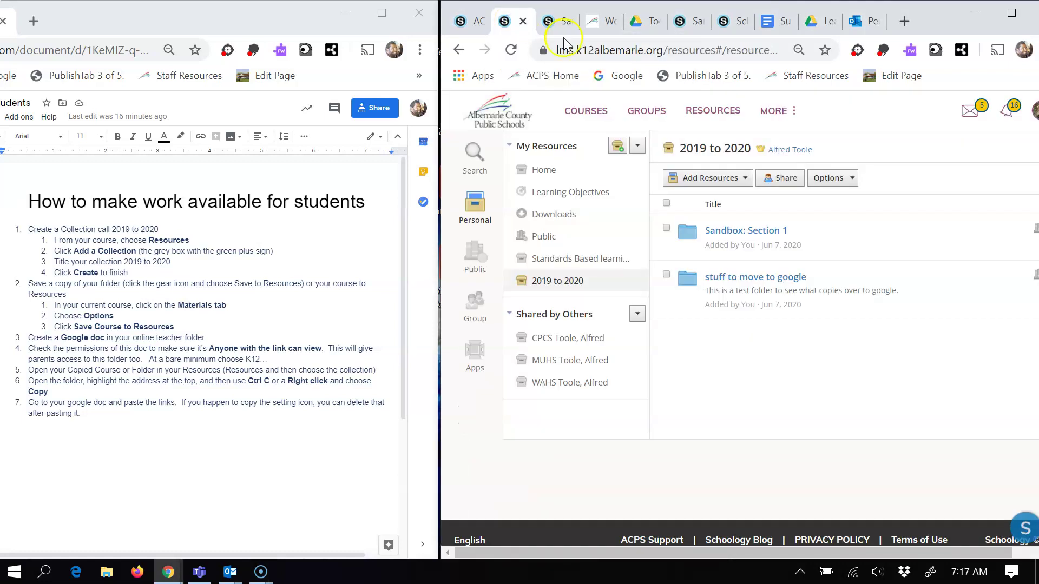
click(708, 111)
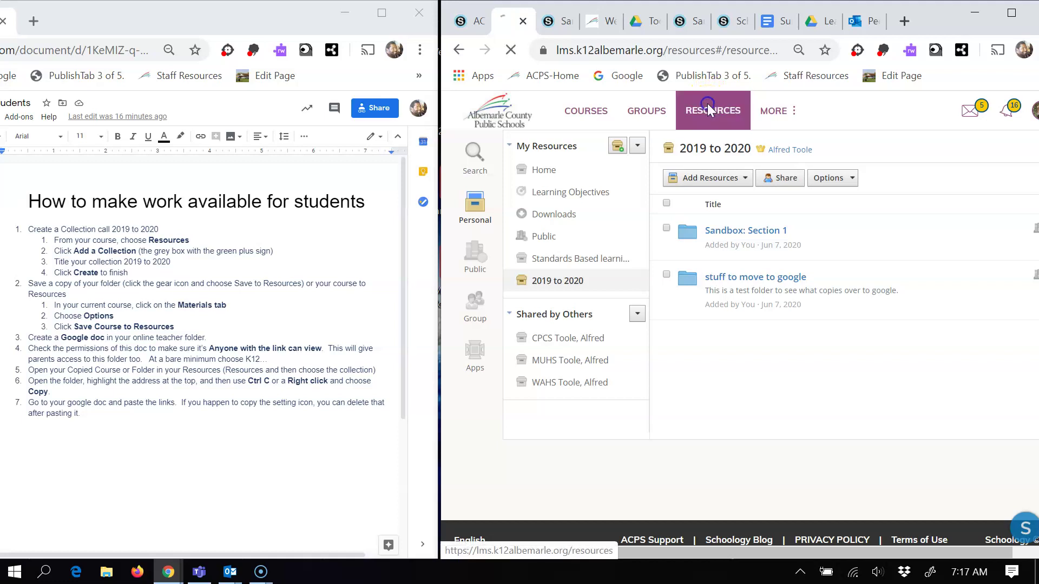
Step: Add a new collection titled '2019 to 2020' under My Resources
click(617, 147)
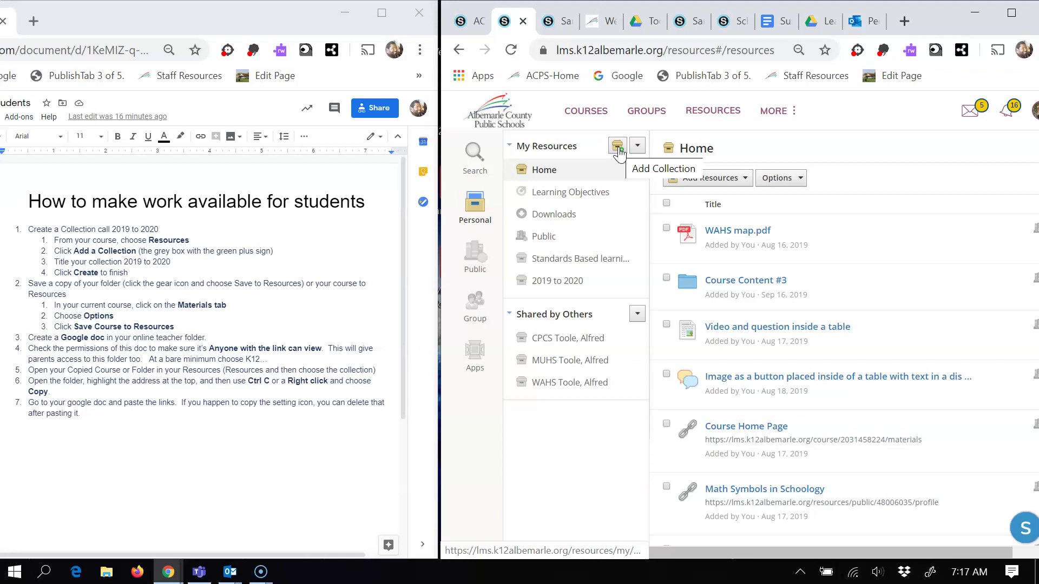
click(619, 148)
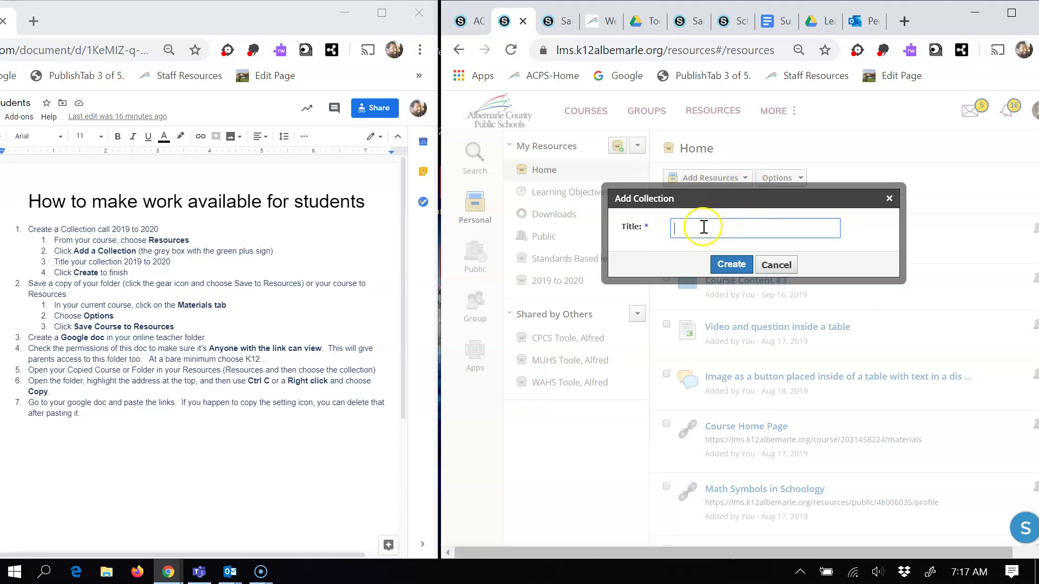
text(2019)
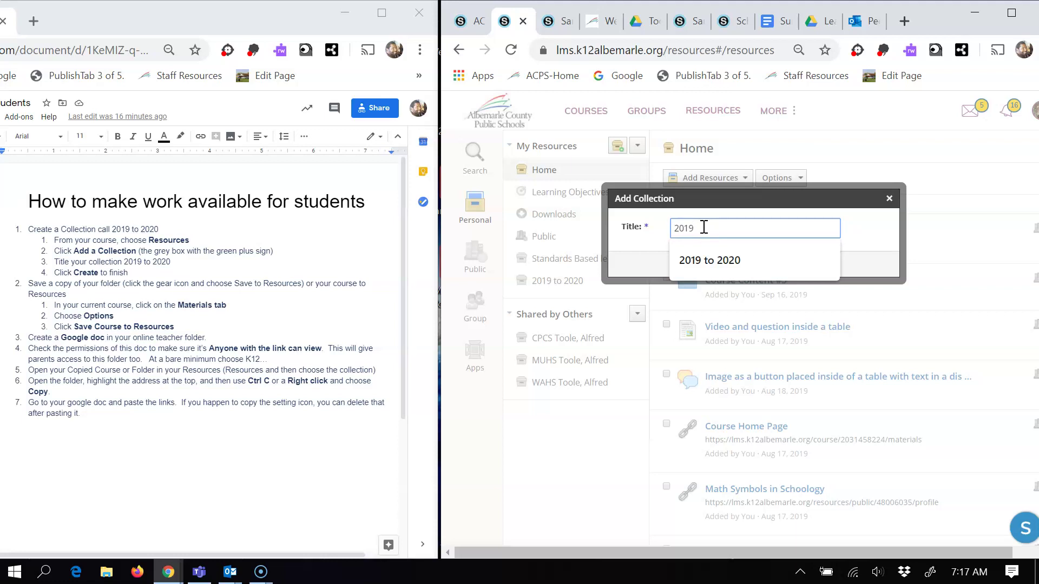
click(729, 264)
click(730, 266)
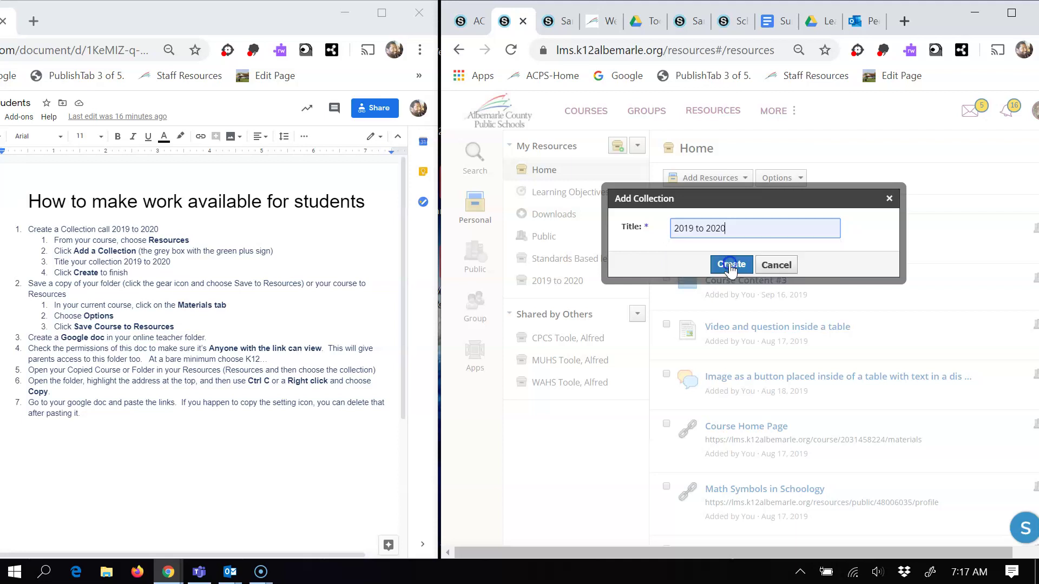
click(729, 268)
Step: Show the Sandbox: Section 1 Materials page with the 'stuff to move to google' folder
click(557, 26)
click(557, 23)
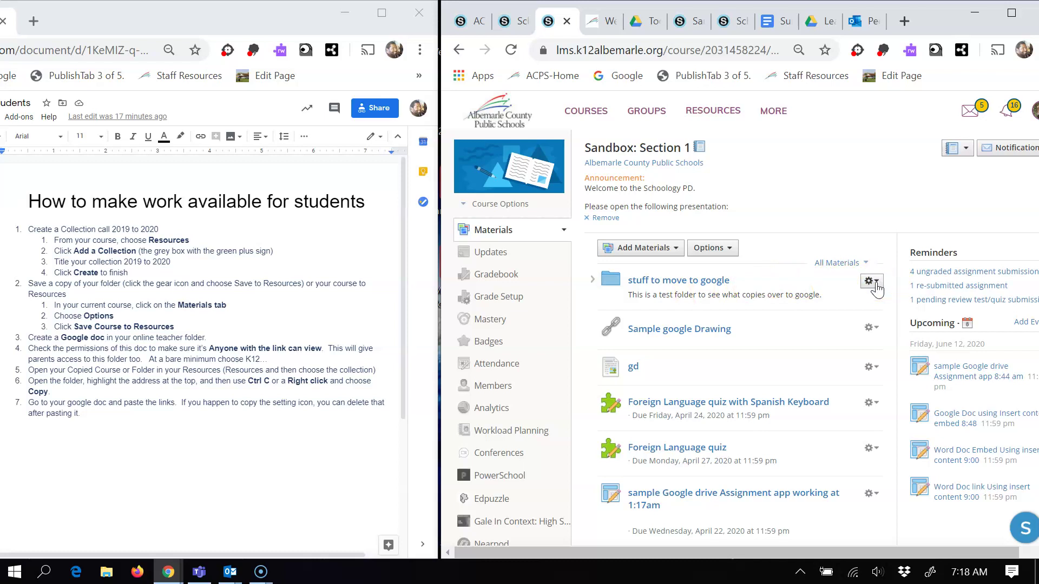
click(871, 282)
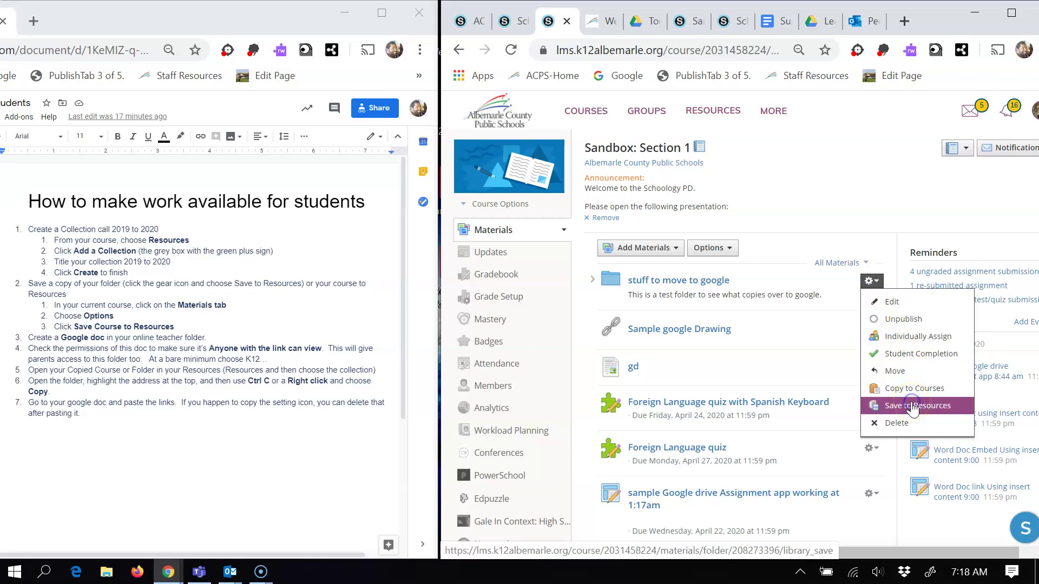
click(912, 407)
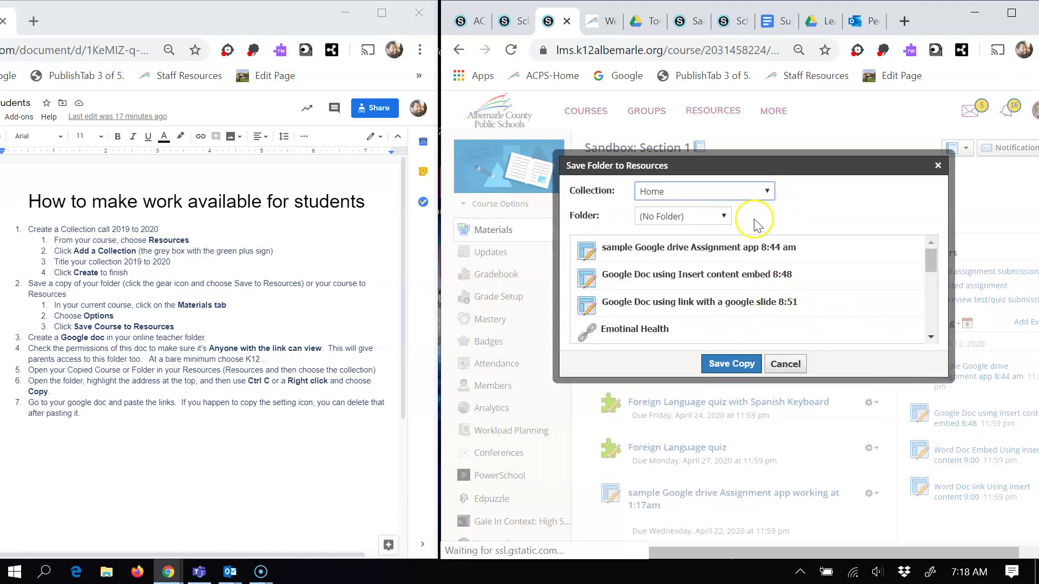
click(772, 191)
click(765, 192)
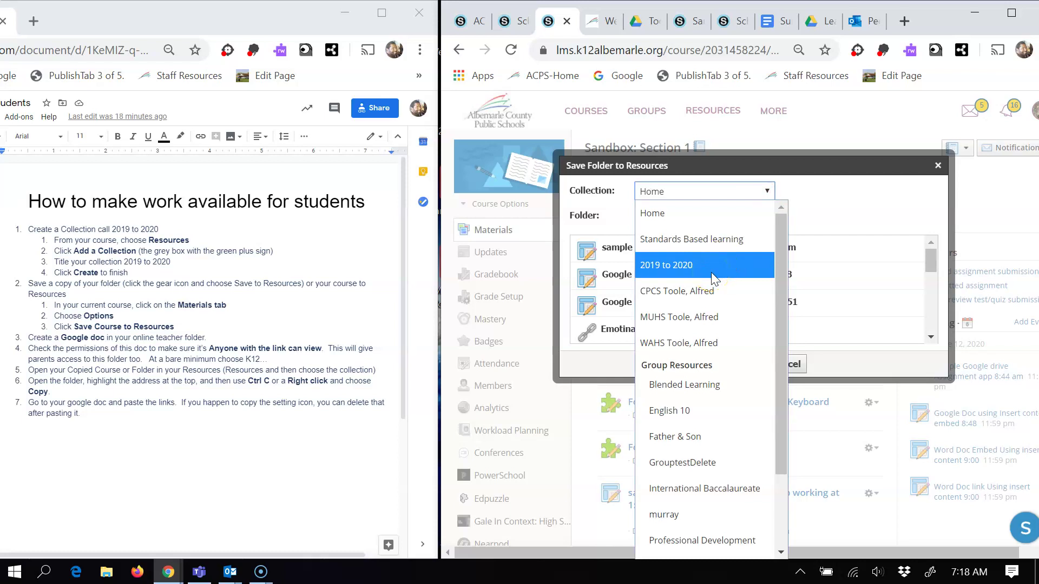
click(868, 184)
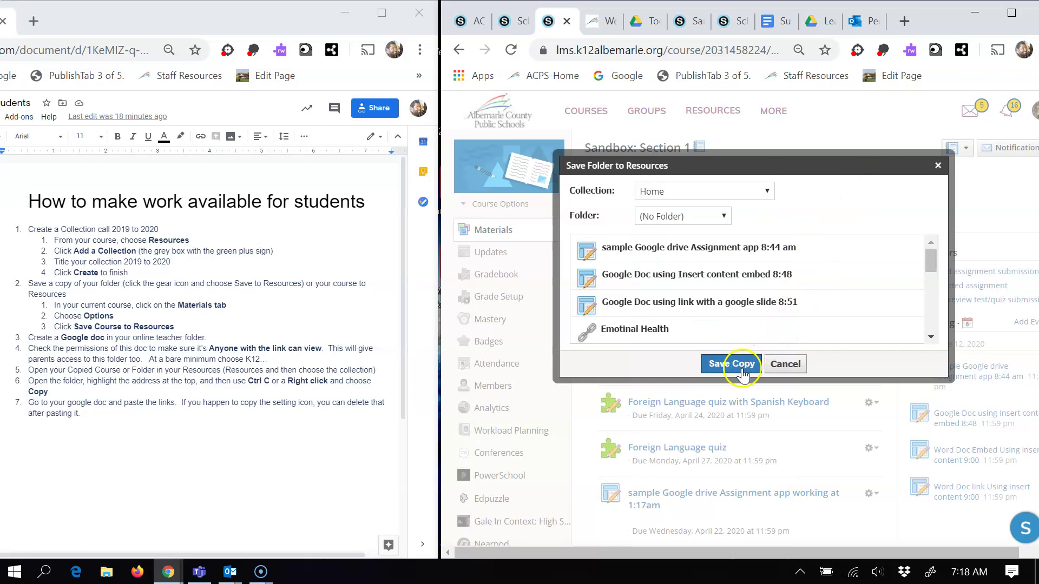
click(785, 365)
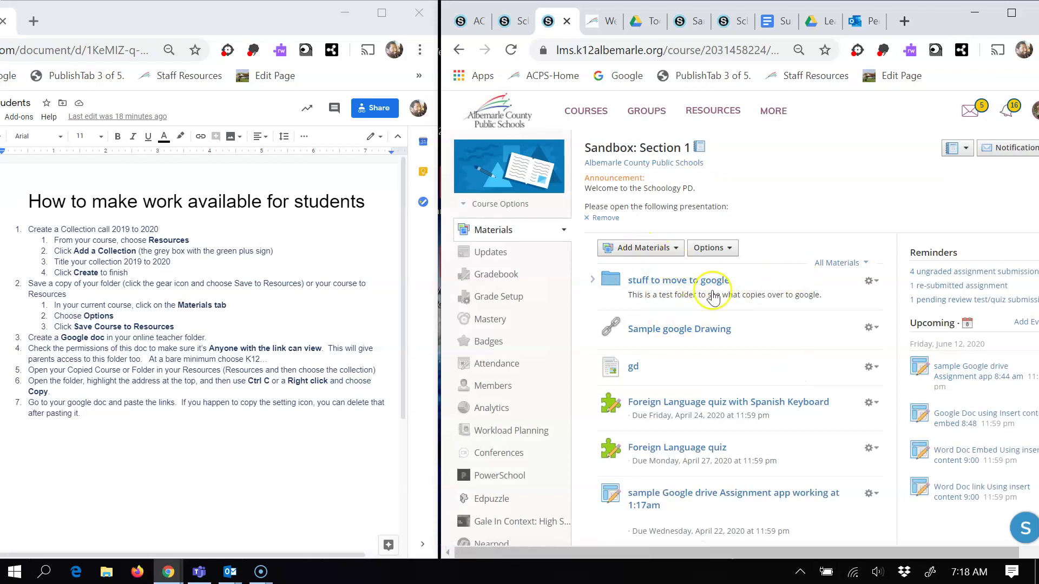
click(715, 250)
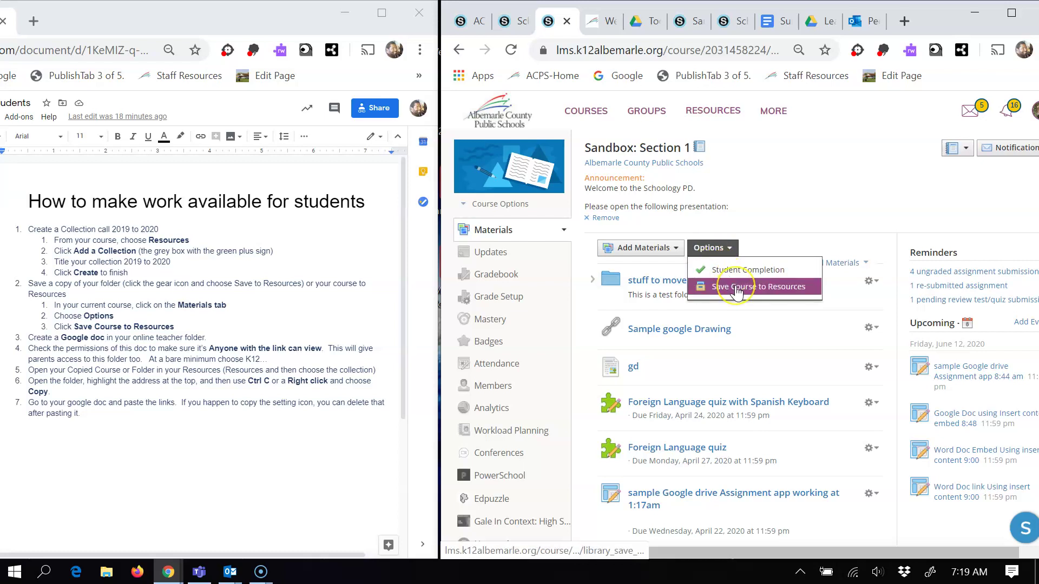
click(737, 288)
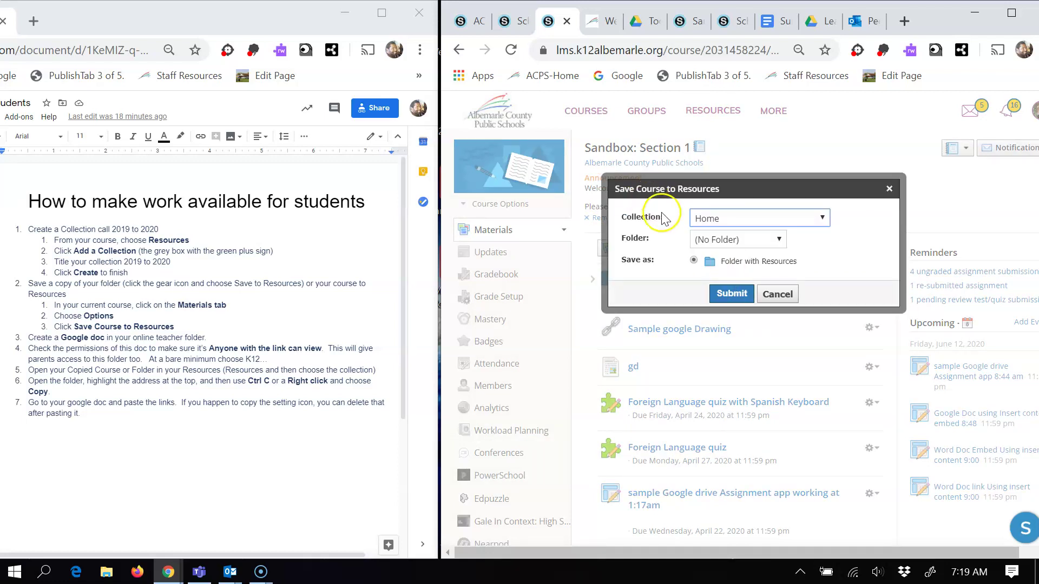
click(823, 217)
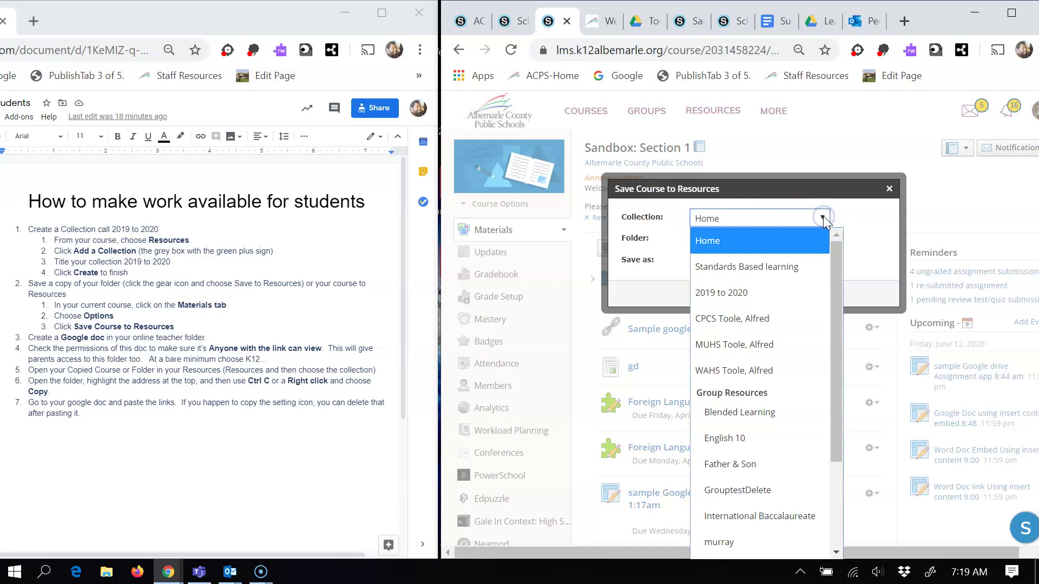
click(790, 299)
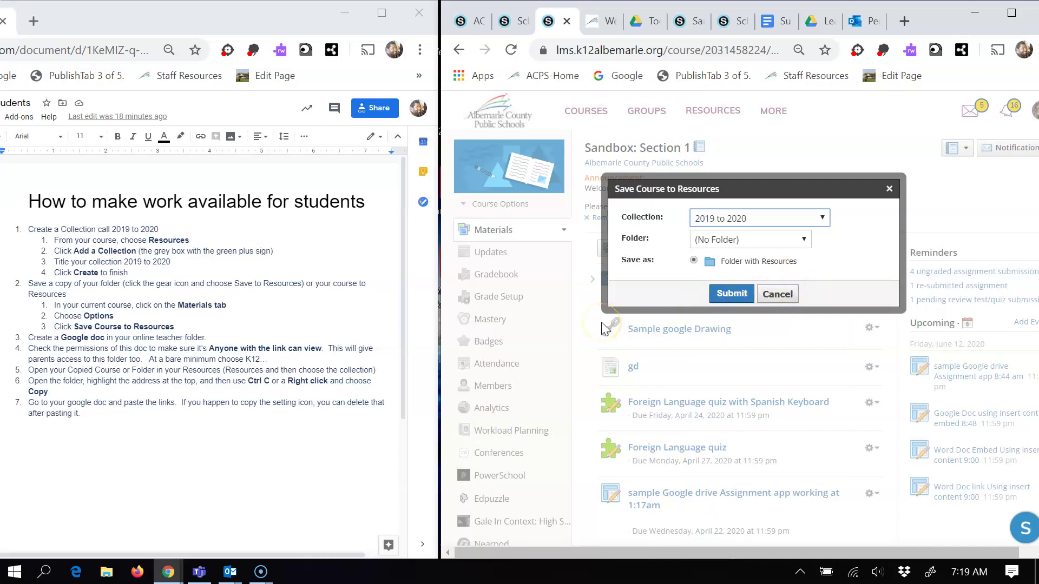
click(779, 295)
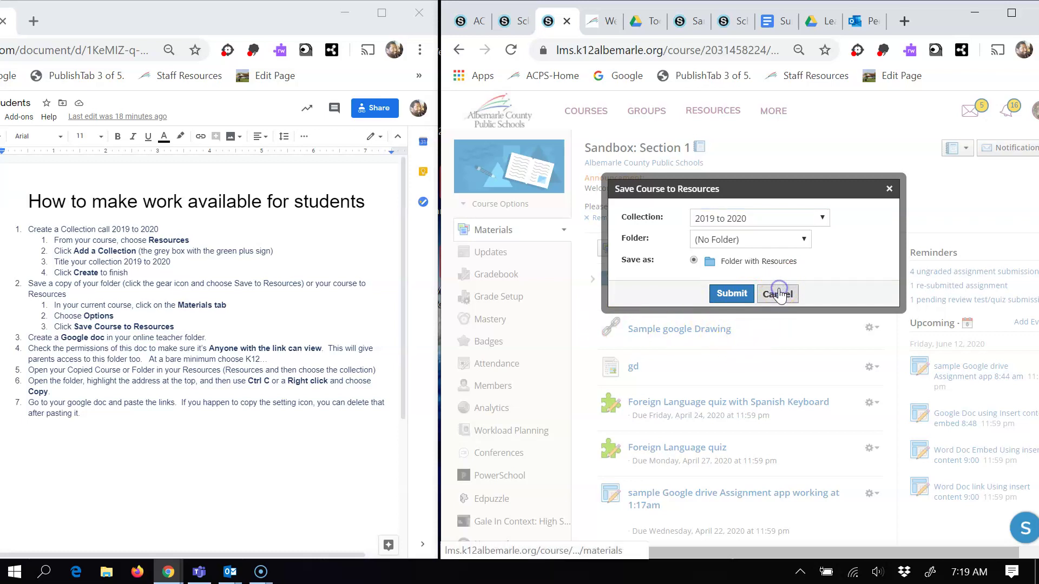
Step: Follow the WAHS School Closure Instructional Plans featured link to its shared Drive folder
click(600, 22)
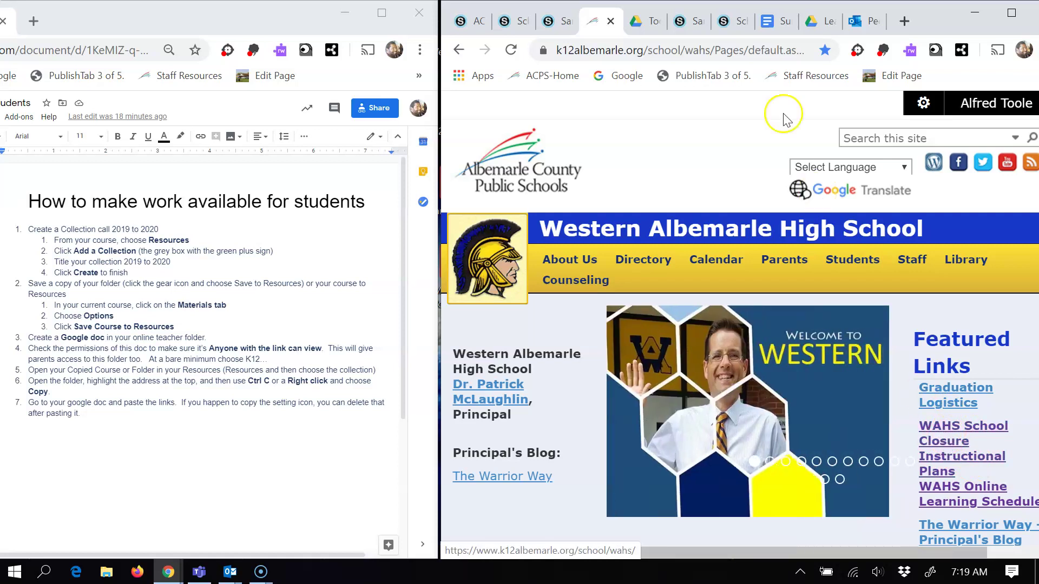
click(955, 425)
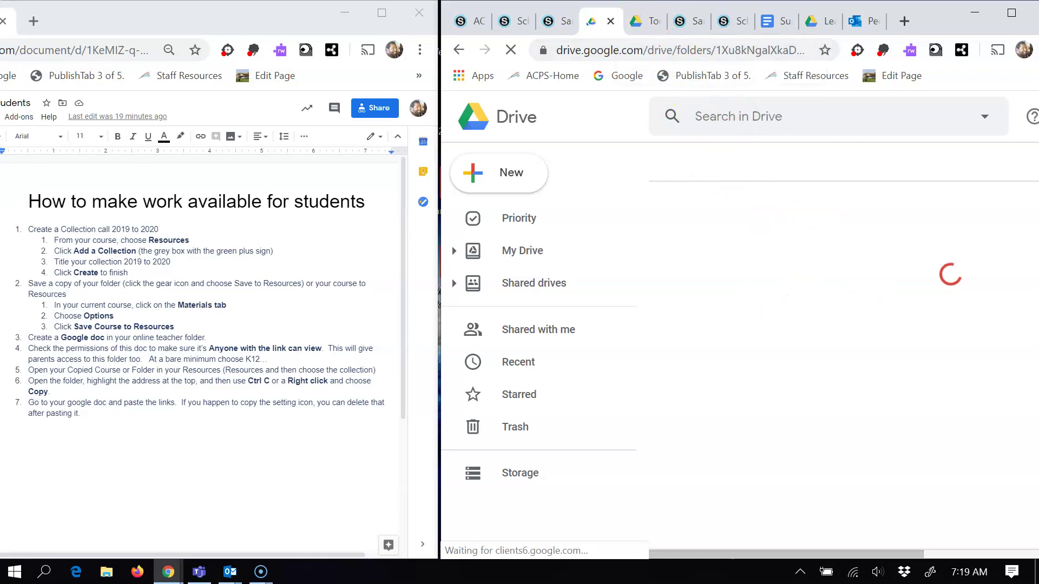
Step: Create a new Google Doc in the WAHS School Closure Instruction folder, keeping its sharing
click(653, 24)
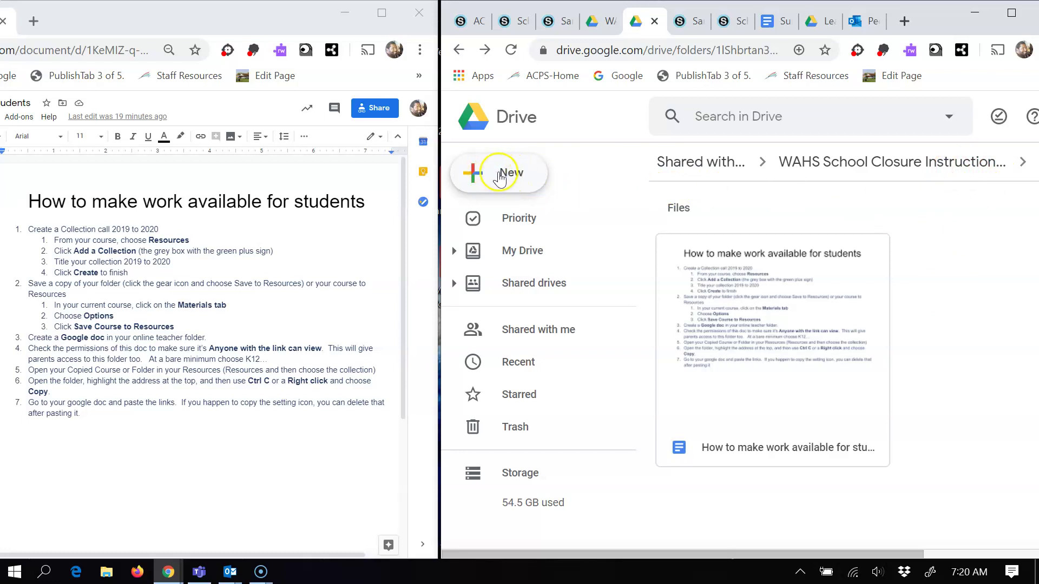
click(502, 179)
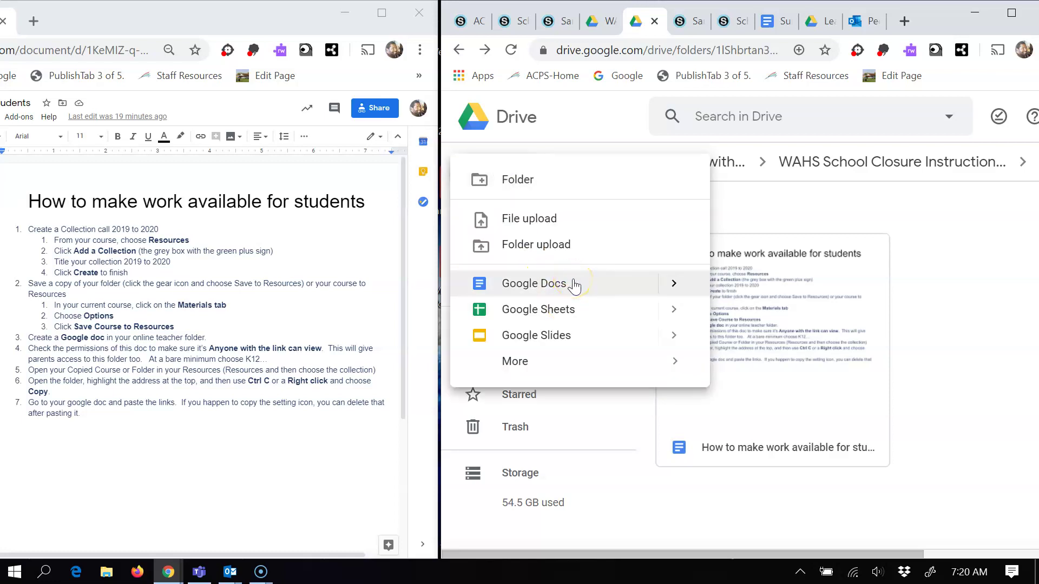
click(619, 285)
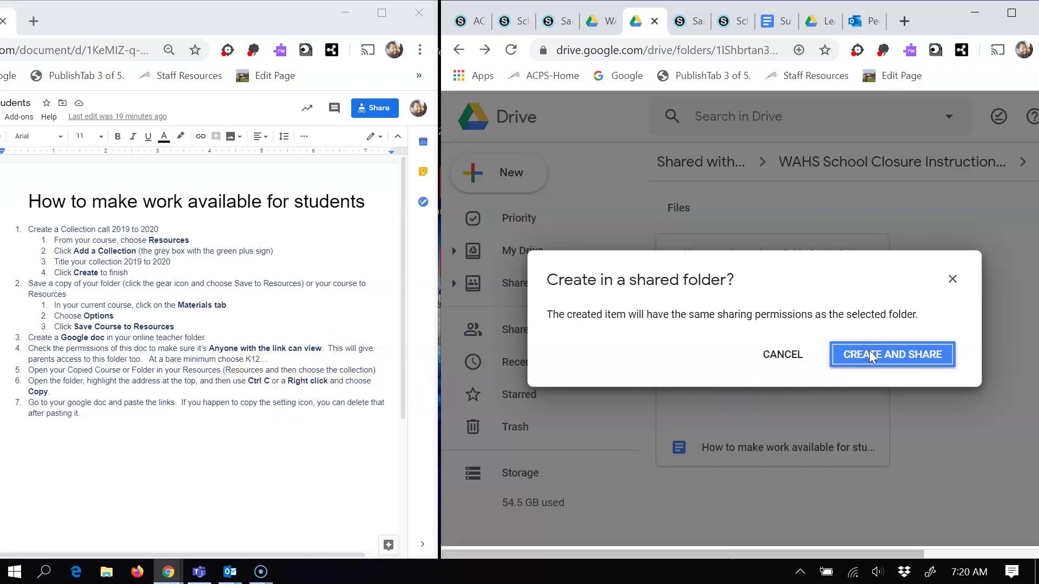
click(869, 354)
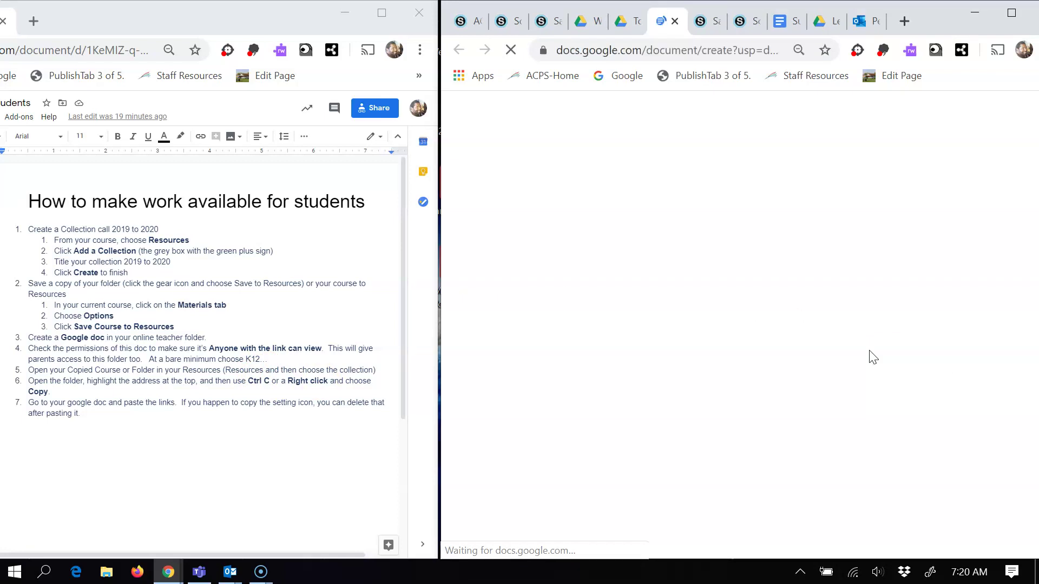
Step: Show the Summer Folder doc and select its 'Summer Folder' label line
click(789, 25)
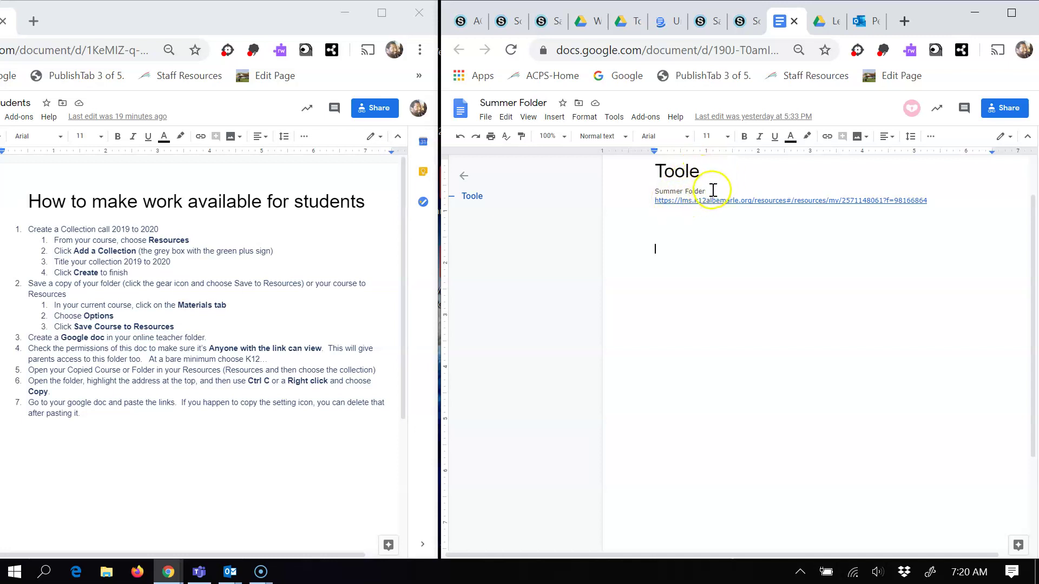
drag(708, 191, 618, 195)
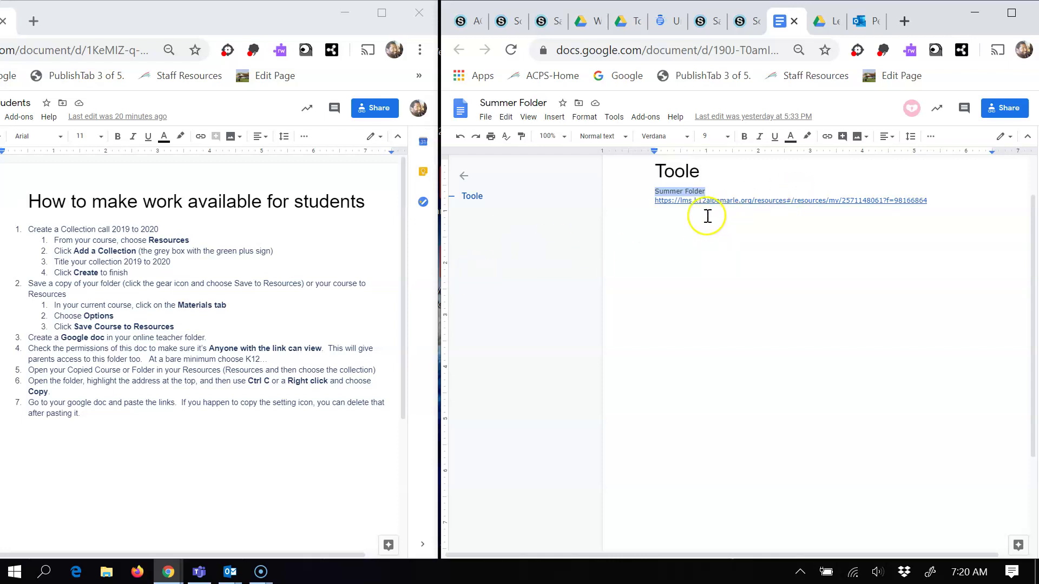
Step: Open 'stuff to move to google' in the 2019 to 2020 collection and select its web address
click(705, 24)
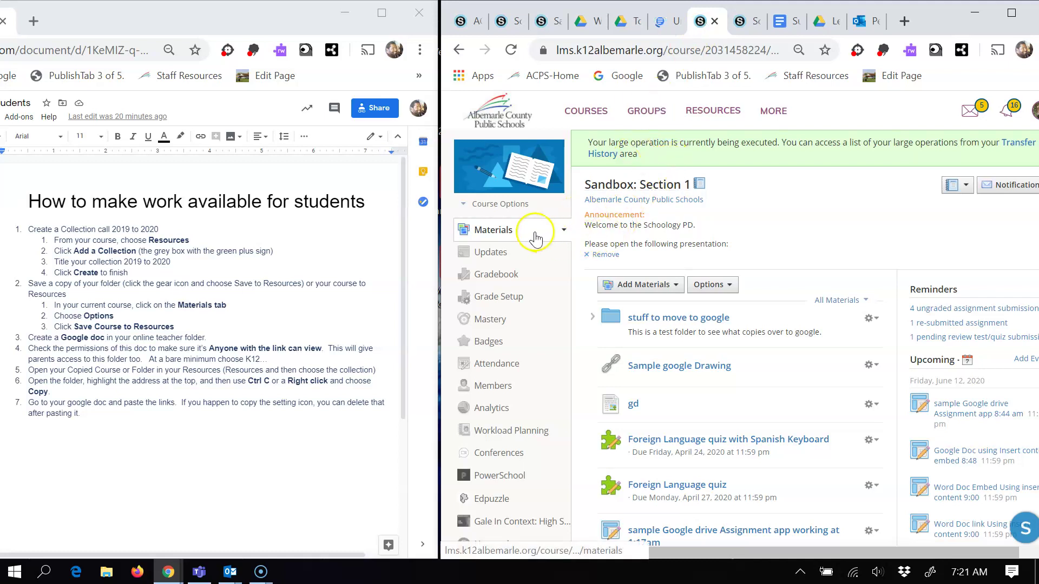
click(708, 124)
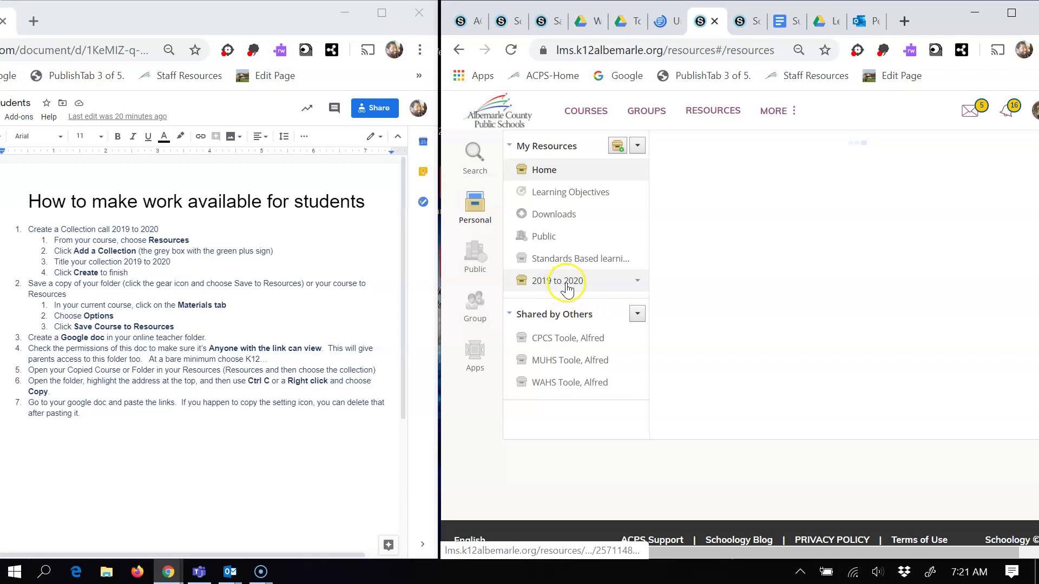
click(567, 288)
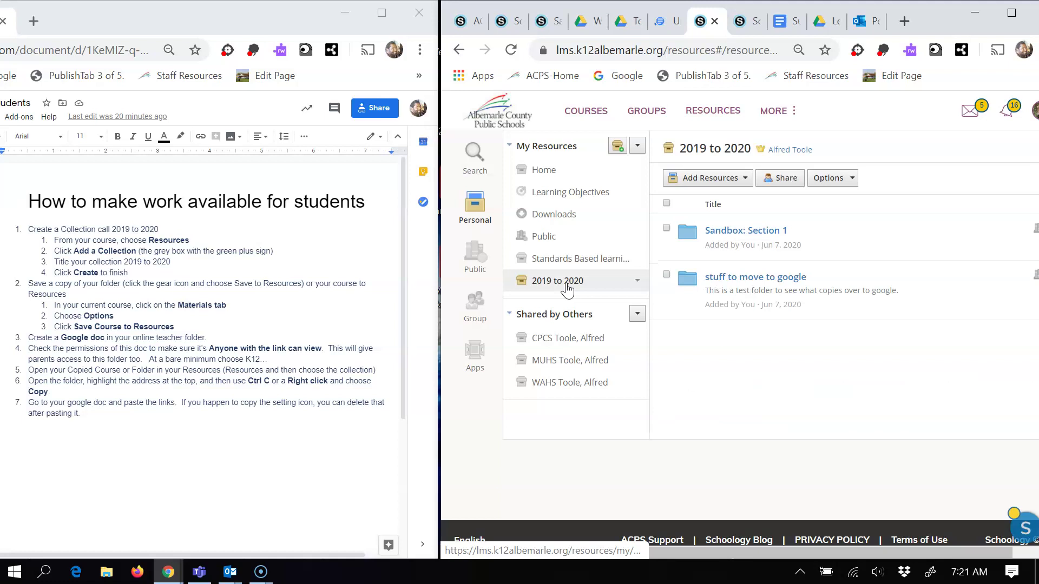
click(716, 238)
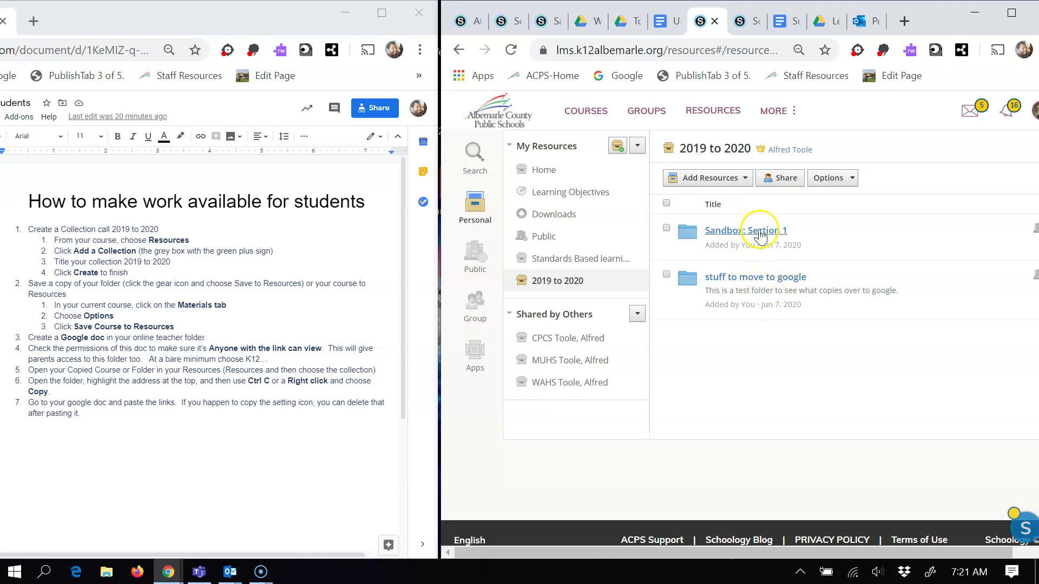
click(766, 278)
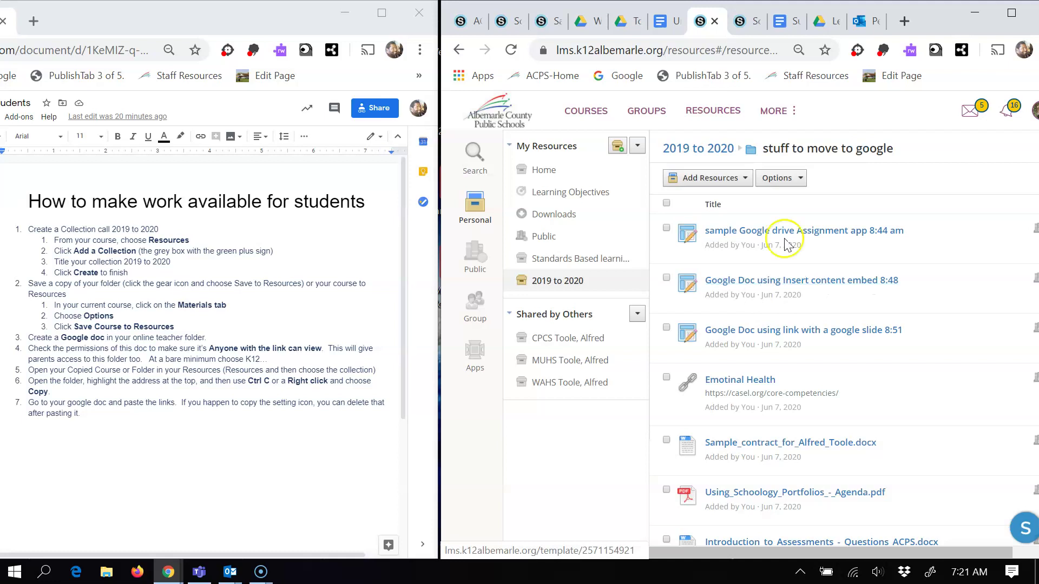
click(749, 52)
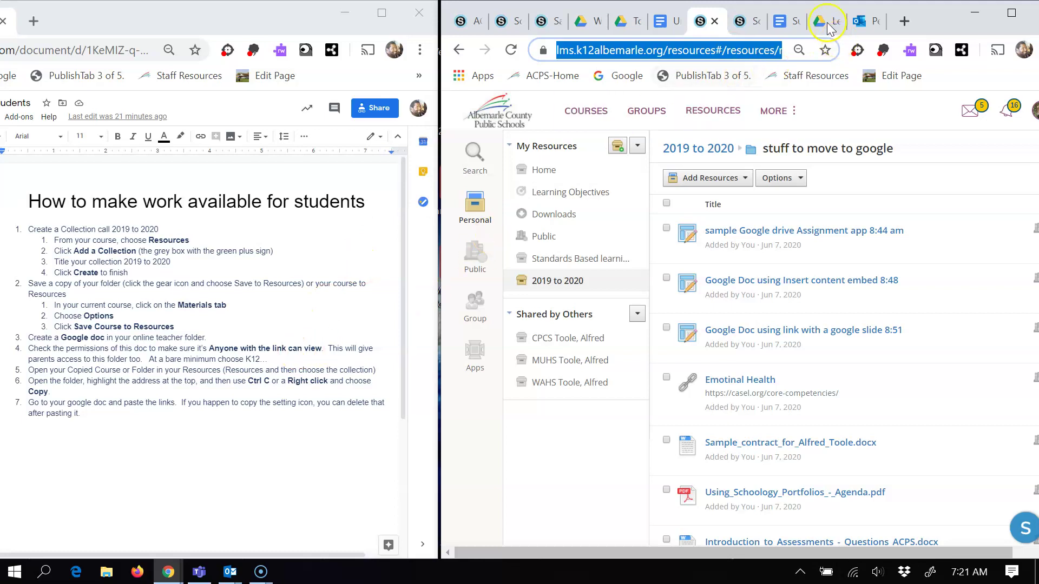
Step: Place the cursor below the link in Summer Folder, then move to the Untitled document
click(789, 21)
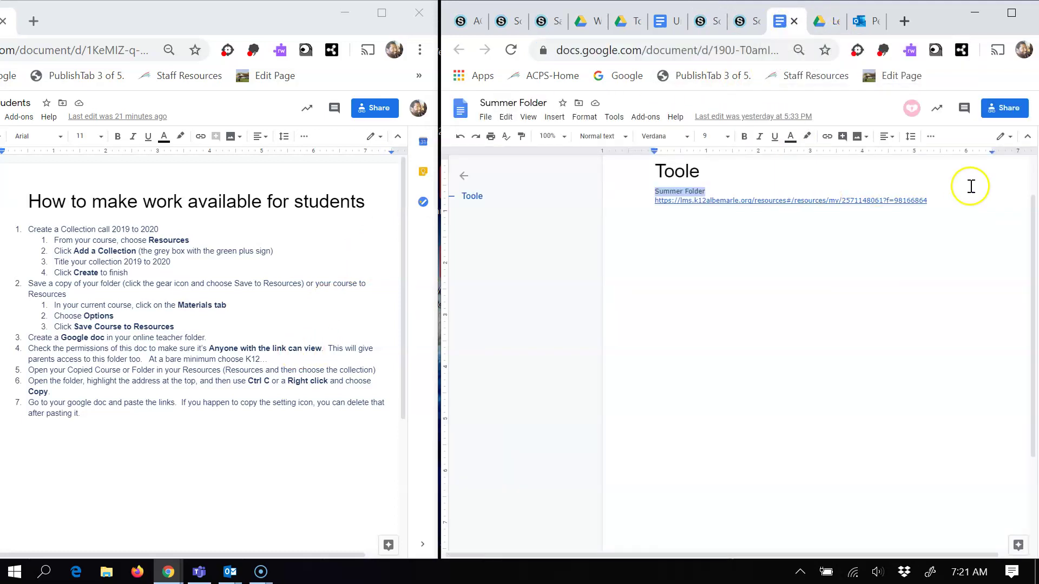
click(951, 216)
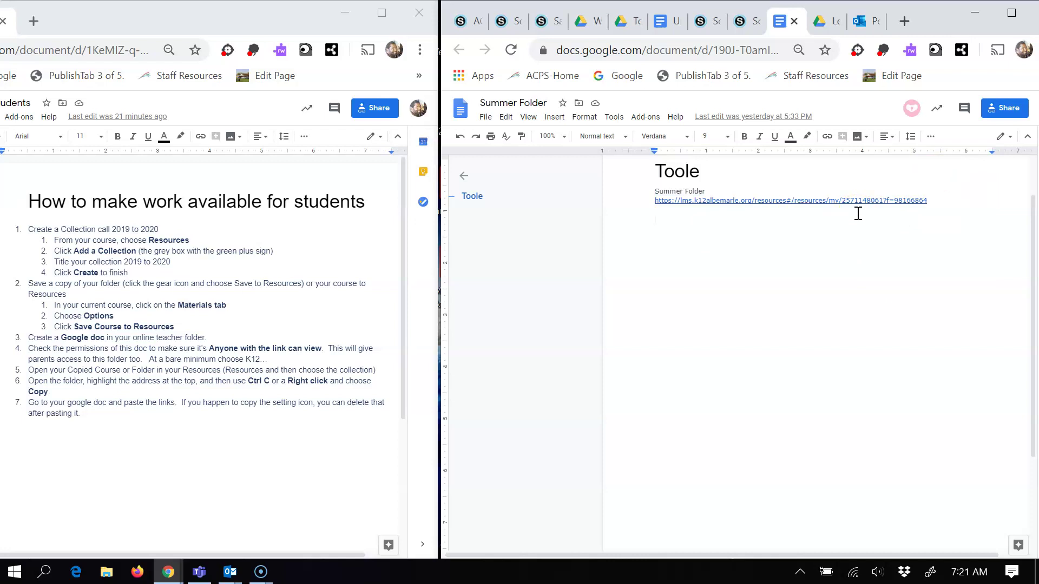
click(669, 23)
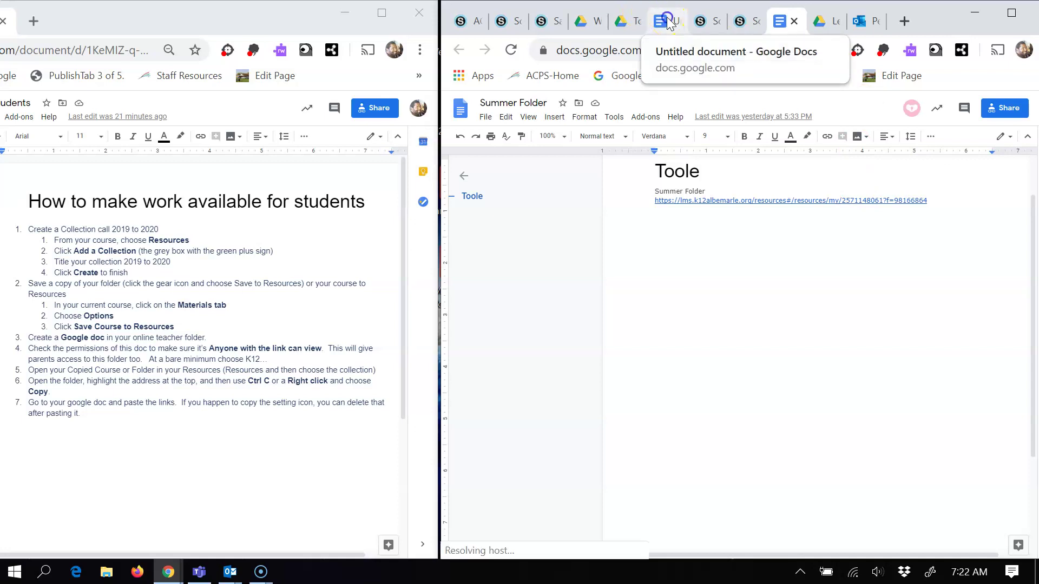